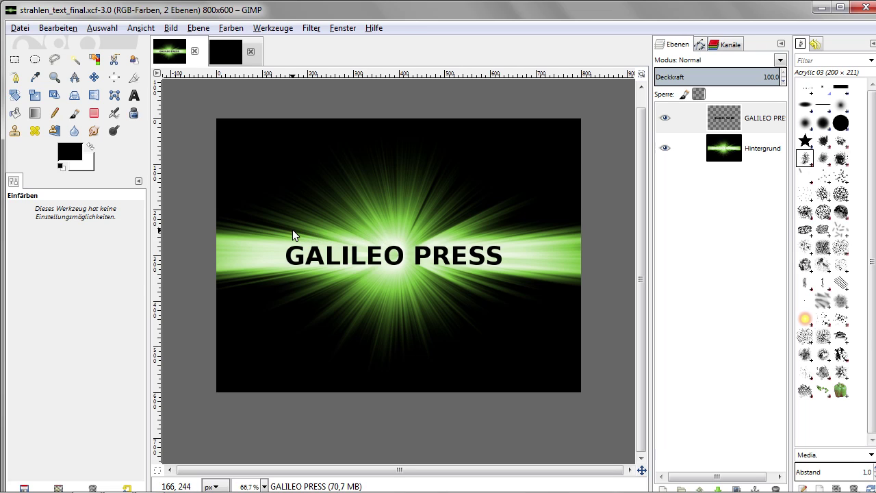
Step: Switch to the blank black 800×600 image tab Unbenannt-4.0
click(228, 55)
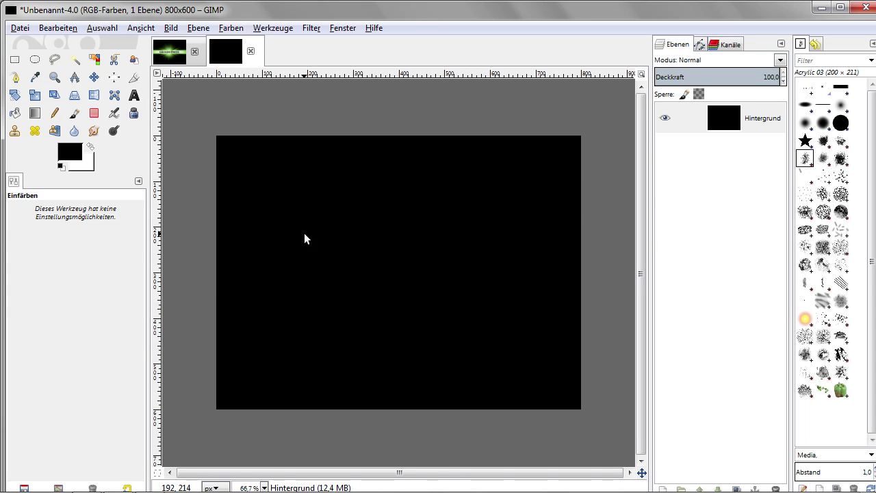
Step: Add white (ffffff) text 'GALILEO PRESS' in a text box across the canvas middle
click(135, 98)
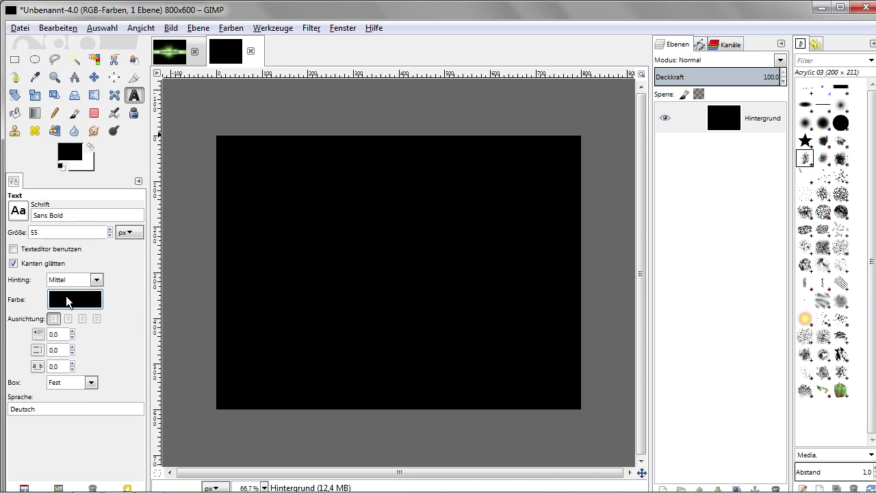
click(62, 300)
drag(147, 210, 171, 211)
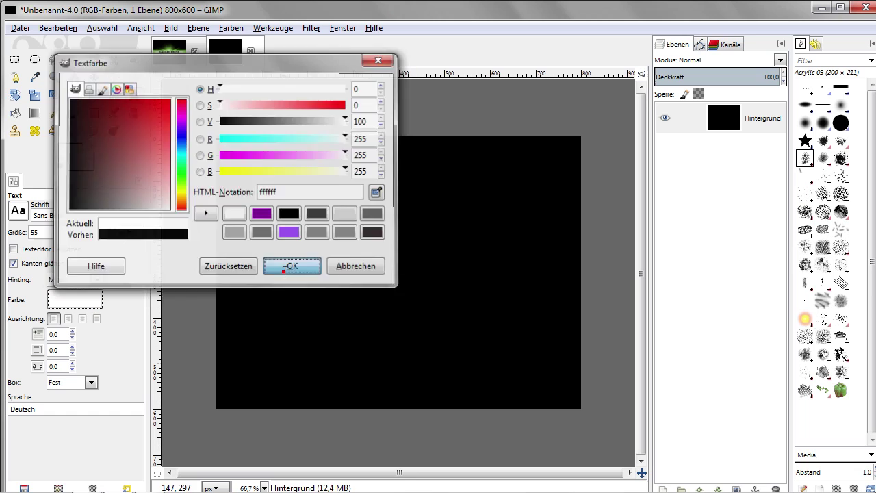
click(293, 267)
drag(287, 242, 514, 321)
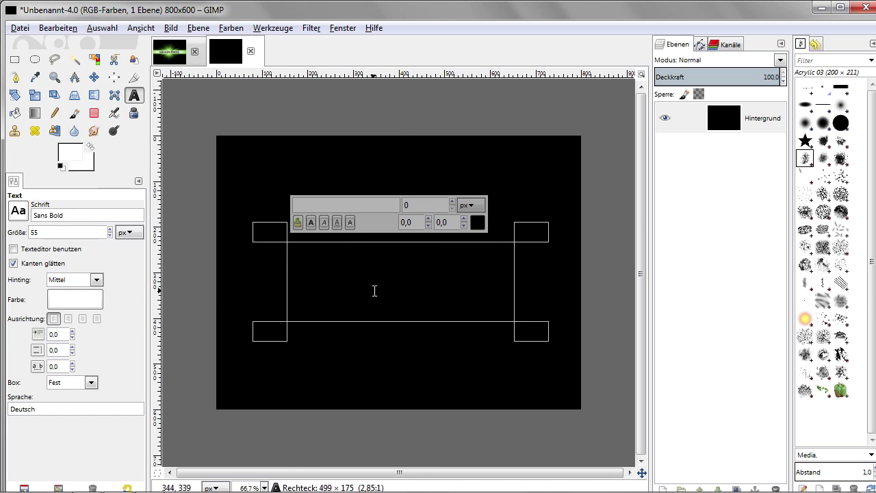
text(GALIL)
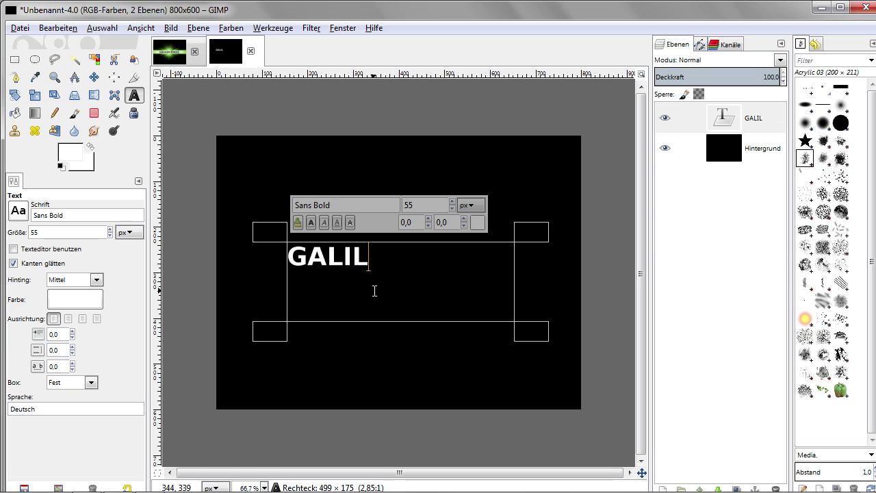
text(EO Ü)
key(BackSpace)
text(P)
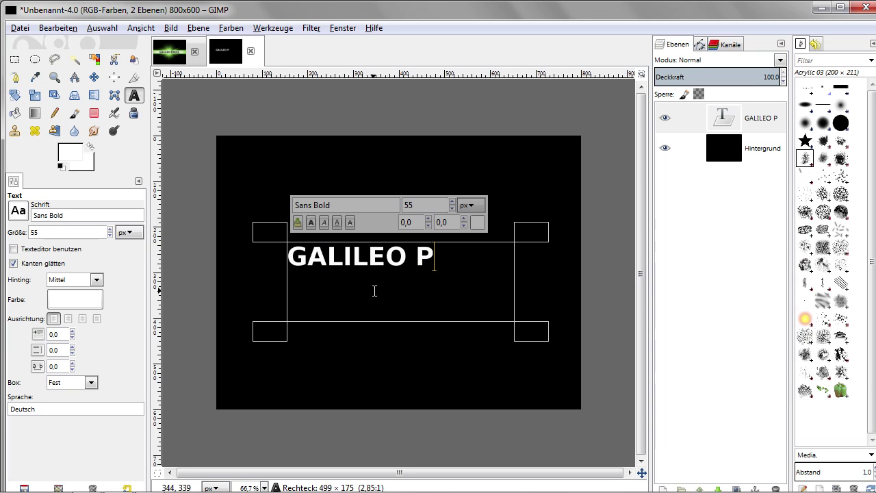
text(RESS)
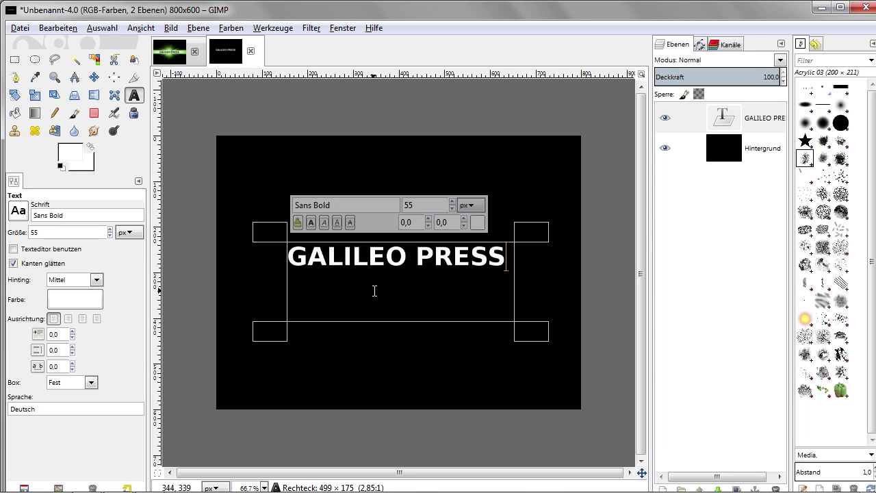
Step: Move the text layer down so it sits centred on the canvas
click(96, 80)
drag(402, 262, 402, 278)
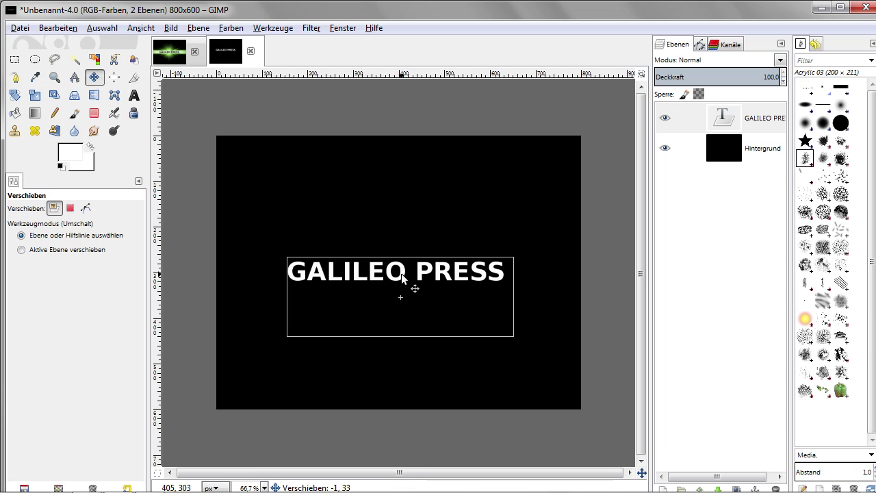
drag(403, 276, 402, 277)
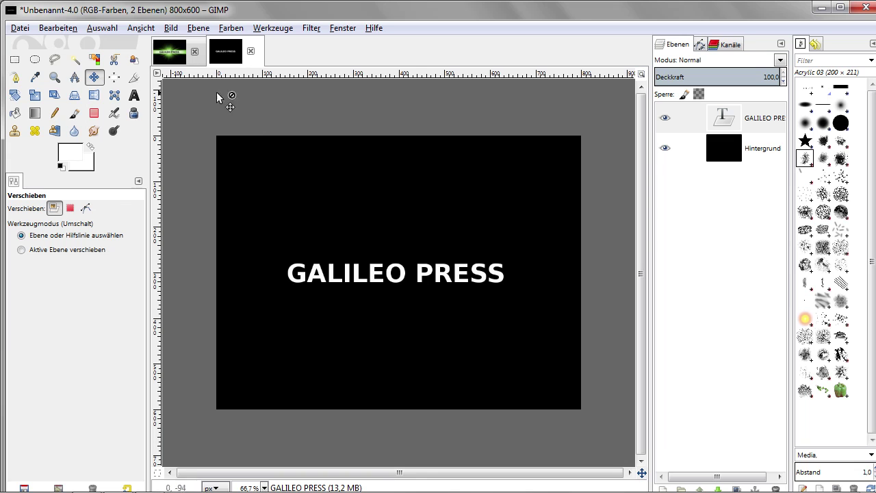
Step: Show layer boundaries and resize the GALILEO PRESS layer to the full 800×600 image size
click(141, 28)
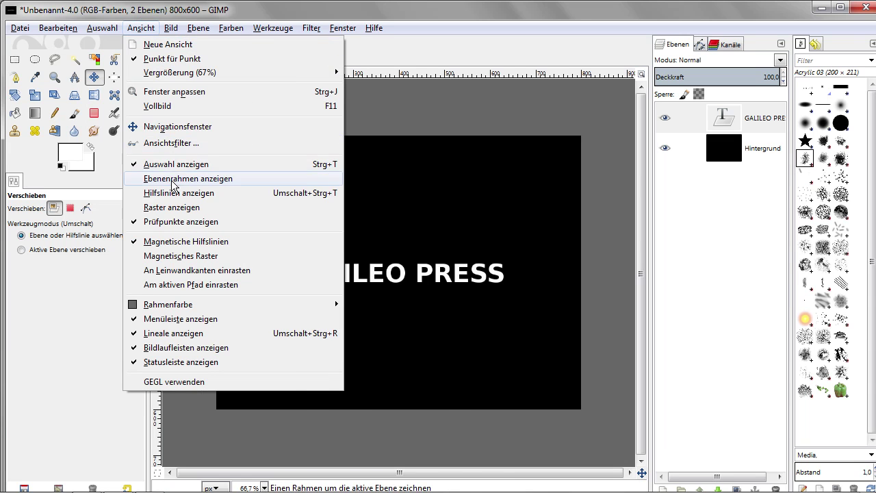
click(173, 179)
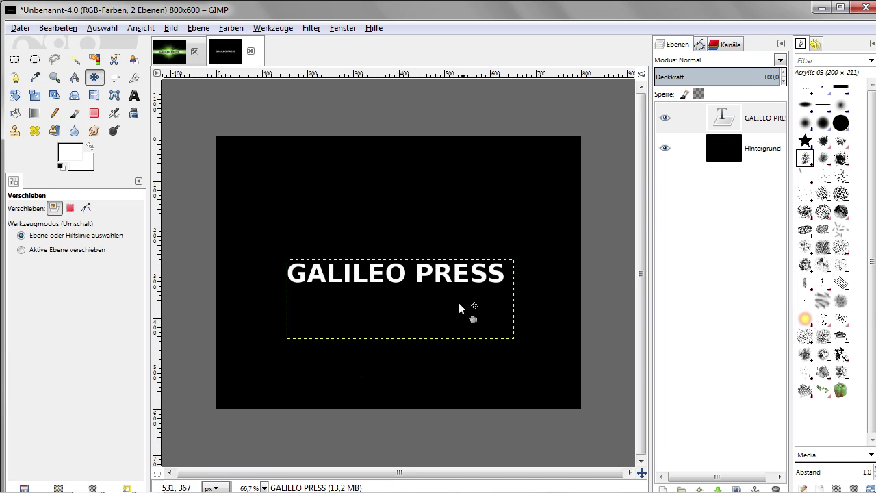
click(198, 28)
click(249, 282)
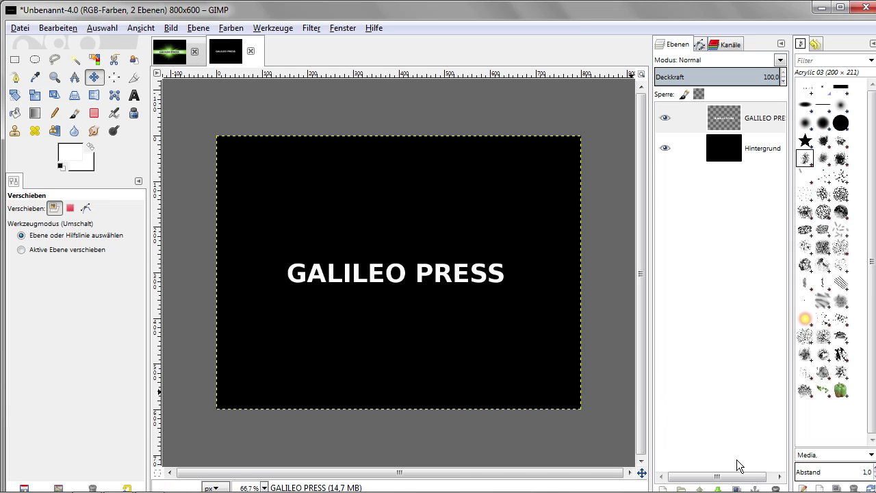
Step: Duplicate the GALILEO PRESS layer, hide the top copy, and select the lower copy
click(734, 489)
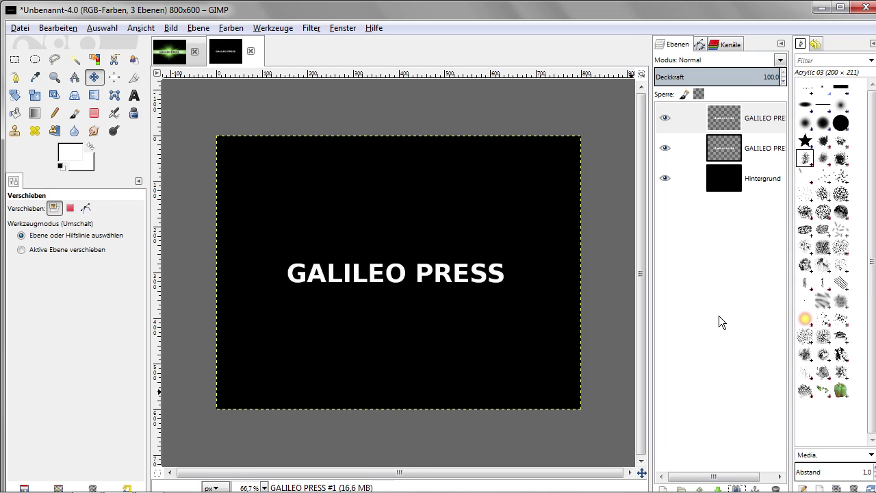
click(726, 151)
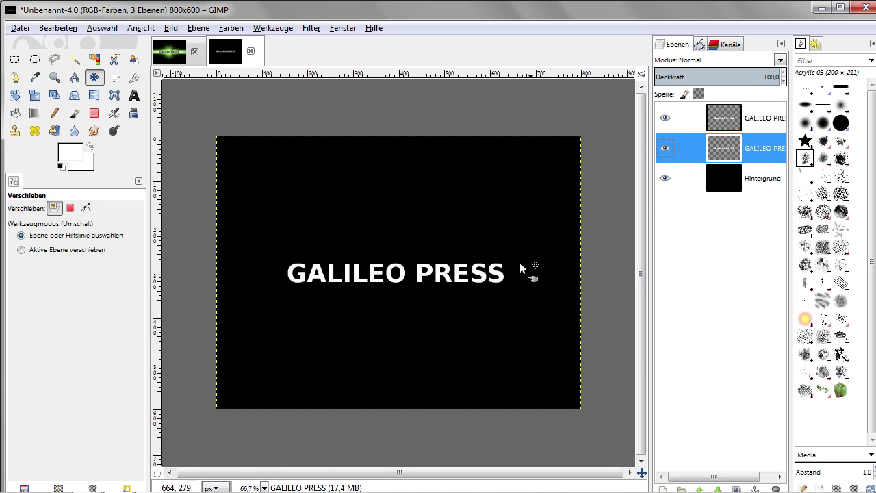
click(725, 116)
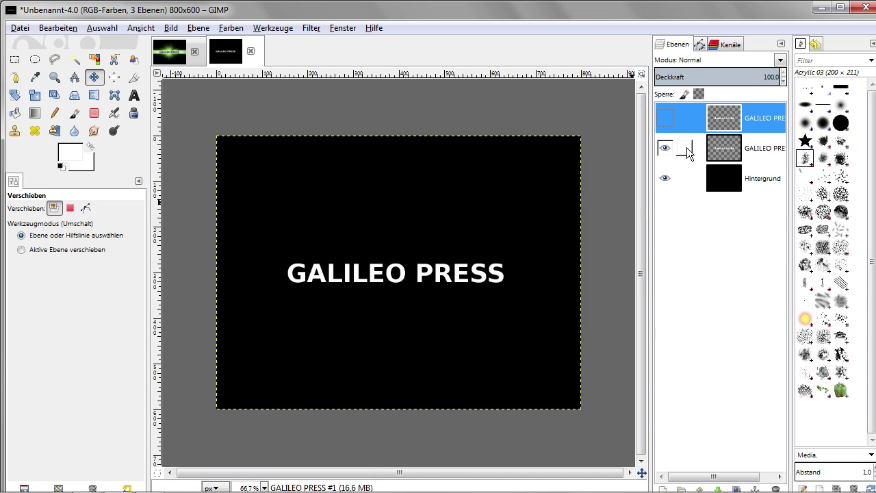
click(719, 153)
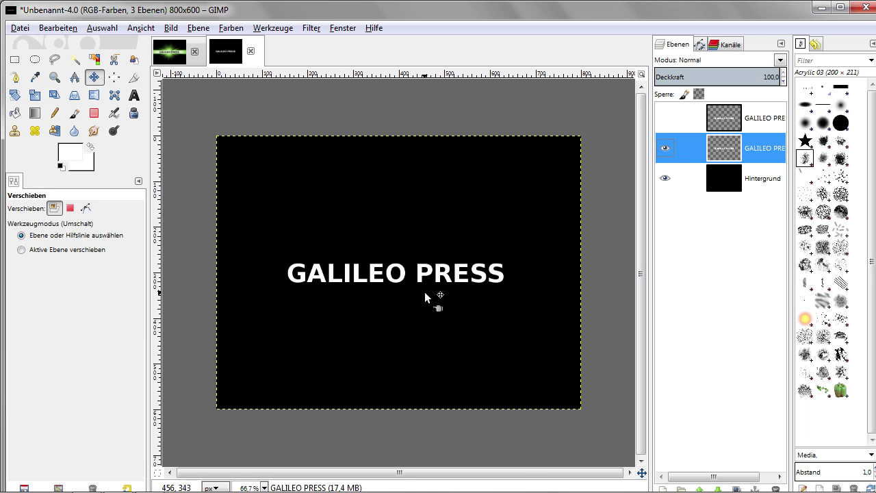
Step: Apply Polarkoordinaten to the lower text copy with Nach Polar unchecked
click(311, 28)
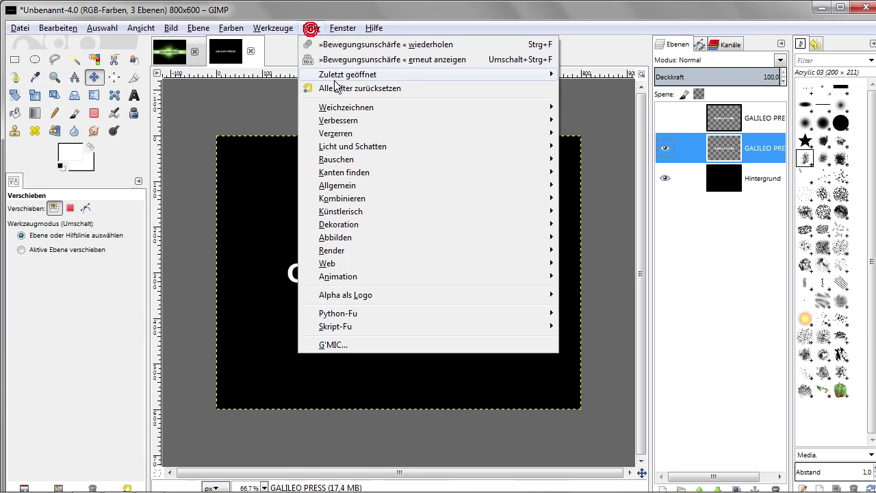
mouse_move(335, 133)
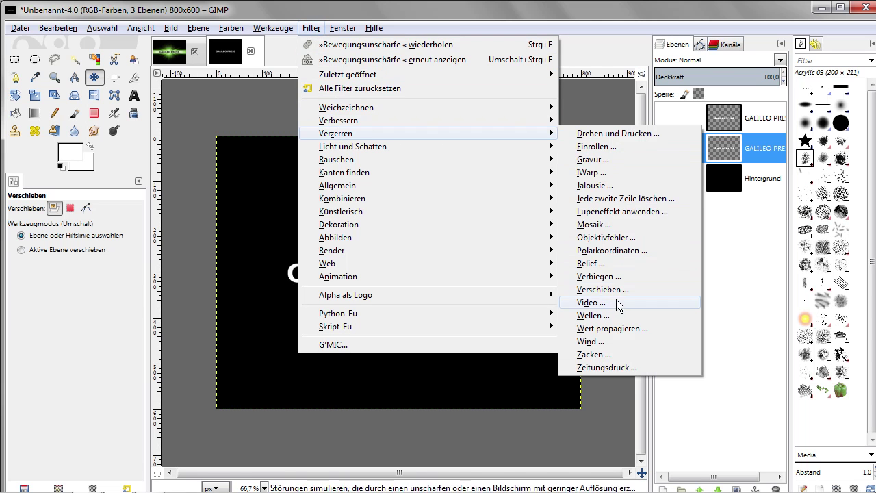
click(613, 250)
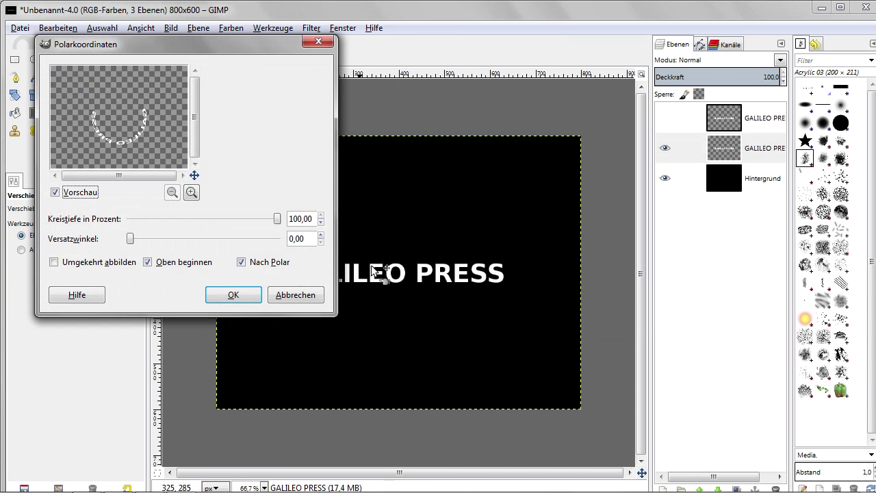
click(242, 263)
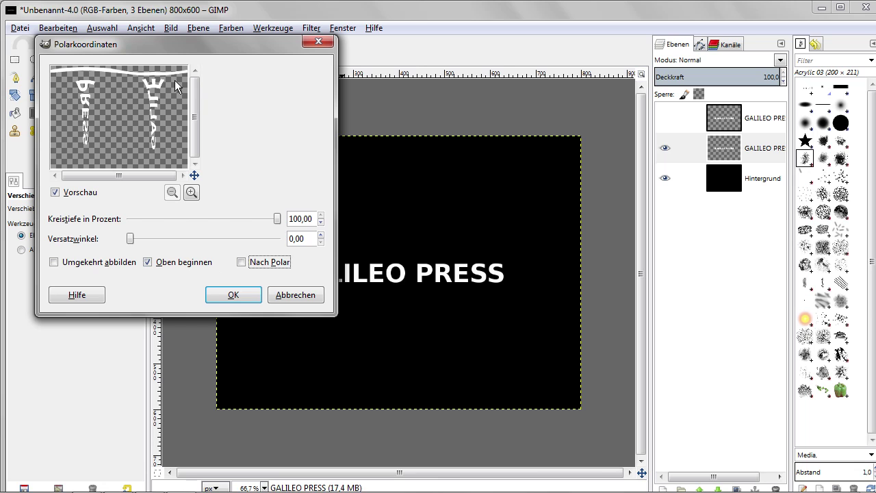
click(229, 292)
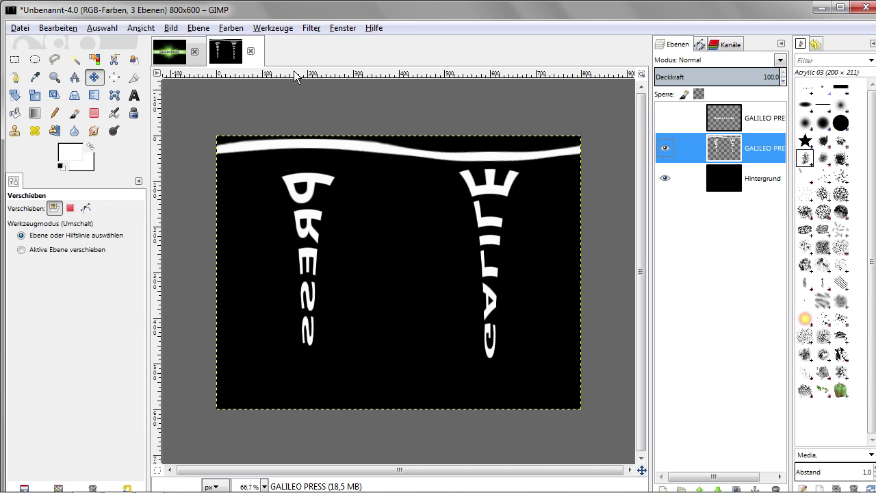
click(231, 28)
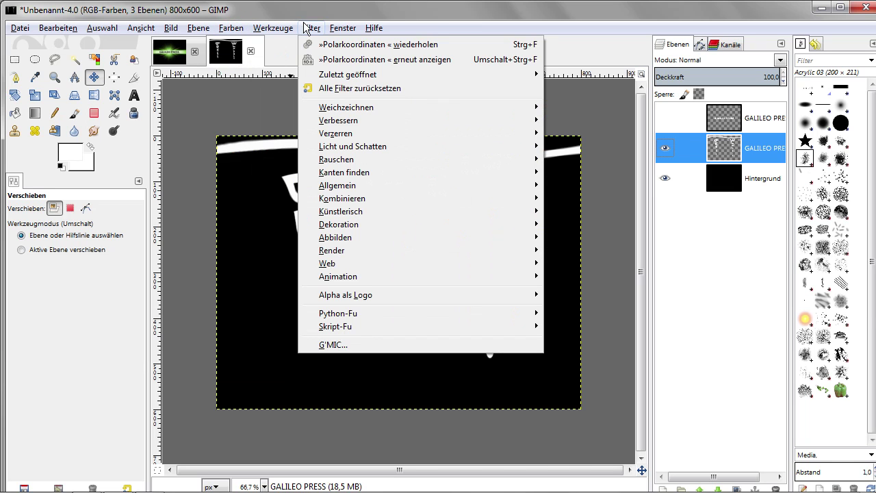
mouse_move(336, 133)
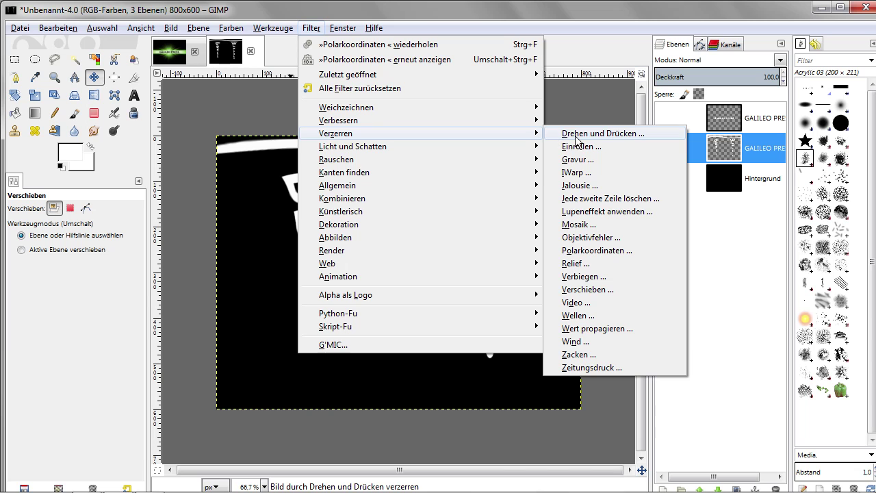
click(579, 343)
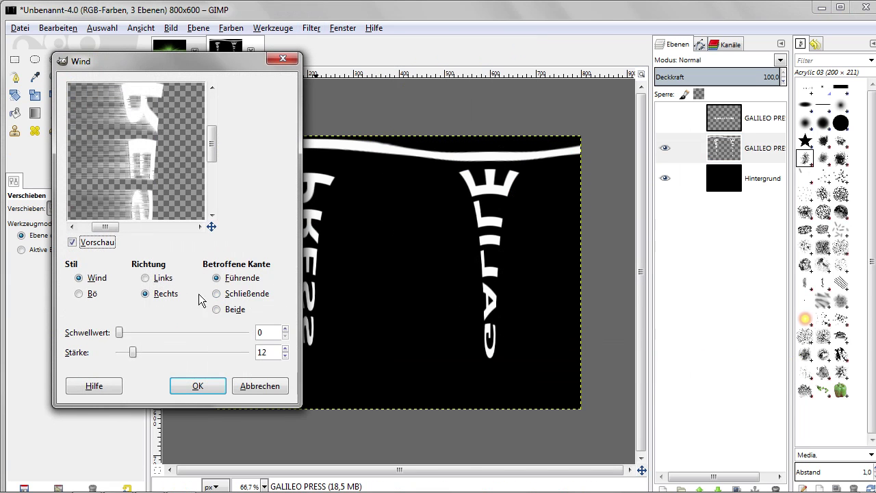
click(151, 278)
click(145, 293)
click(147, 278)
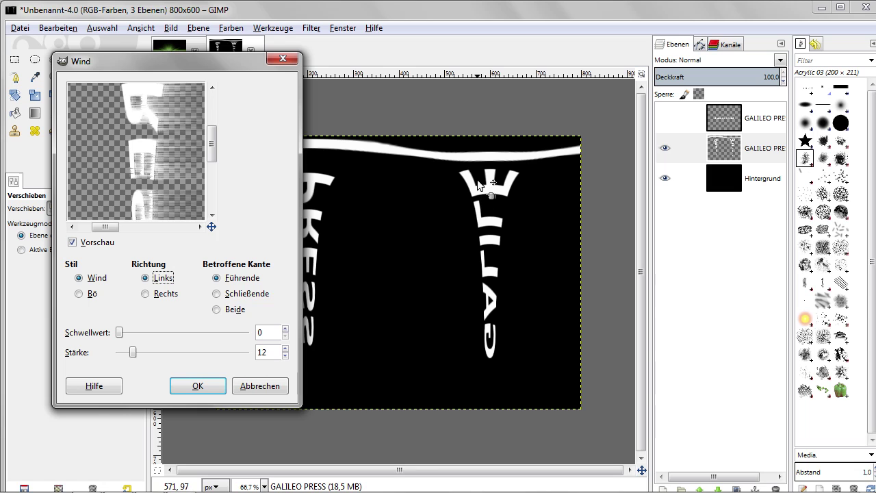
click(248, 387)
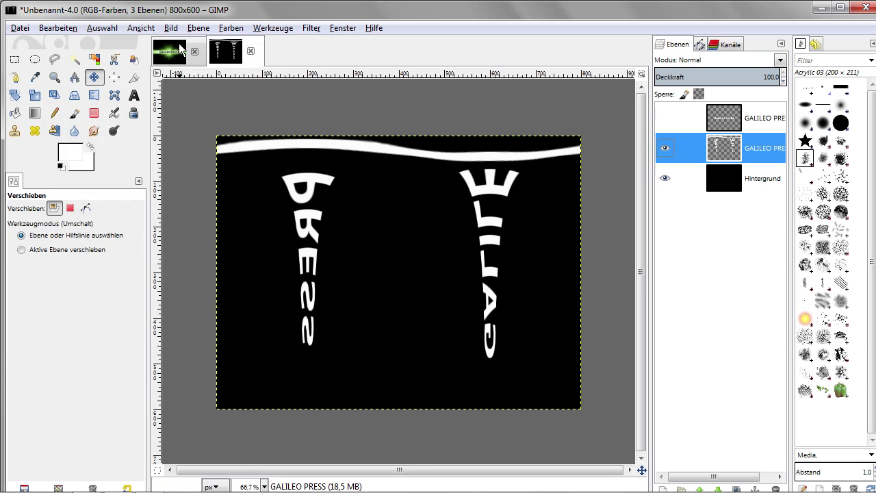
Step: Rotate the image 90° counter-clockwise into a 600×800 portrait
click(173, 29)
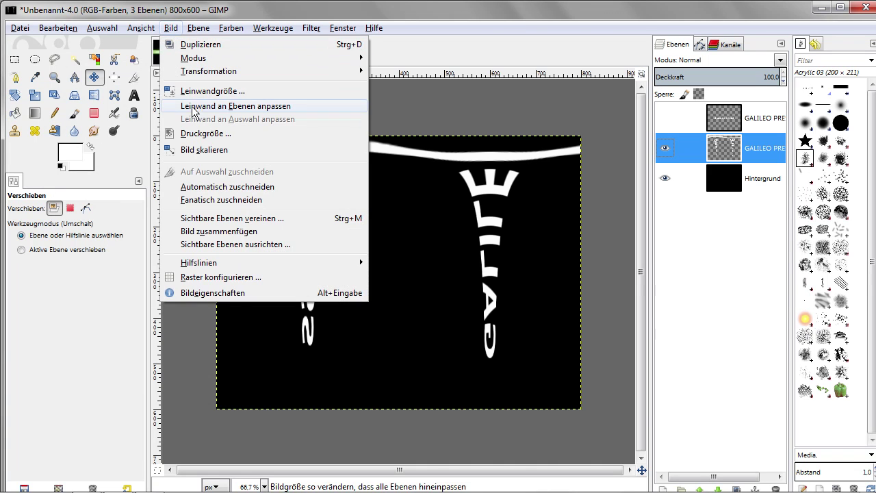
mouse_move(209, 71)
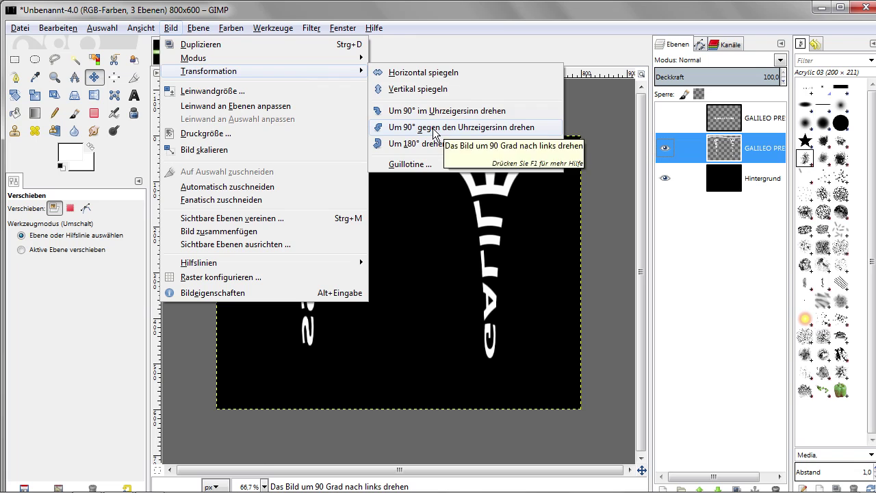
click(434, 134)
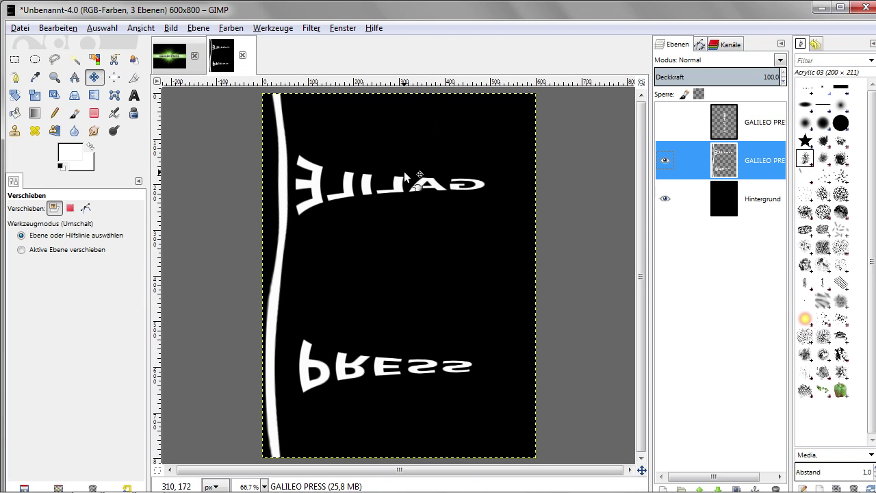
click(311, 30)
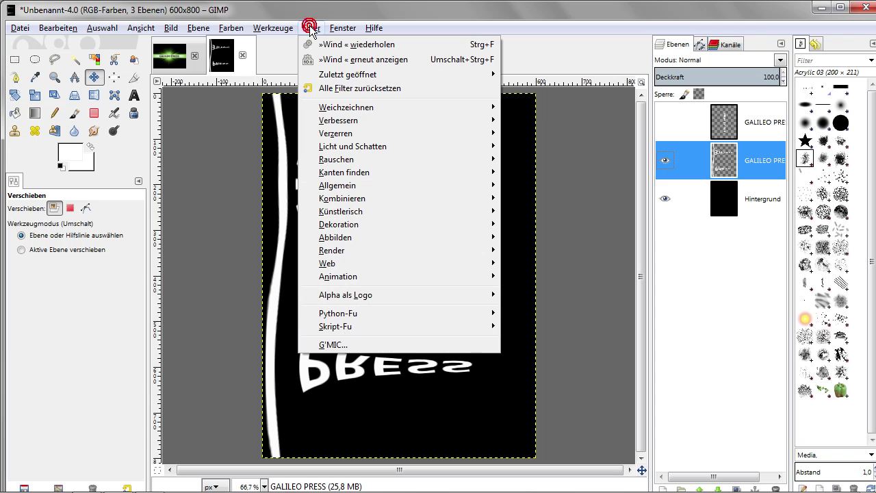
click(343, 60)
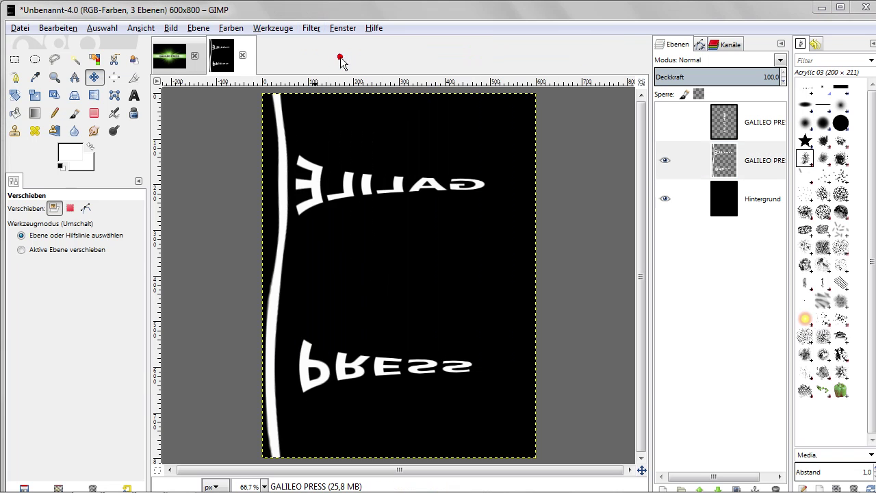
Step: Apply Wind to the text layer blowing left (Links) at strength 14
drag(172, 137, 161, 191)
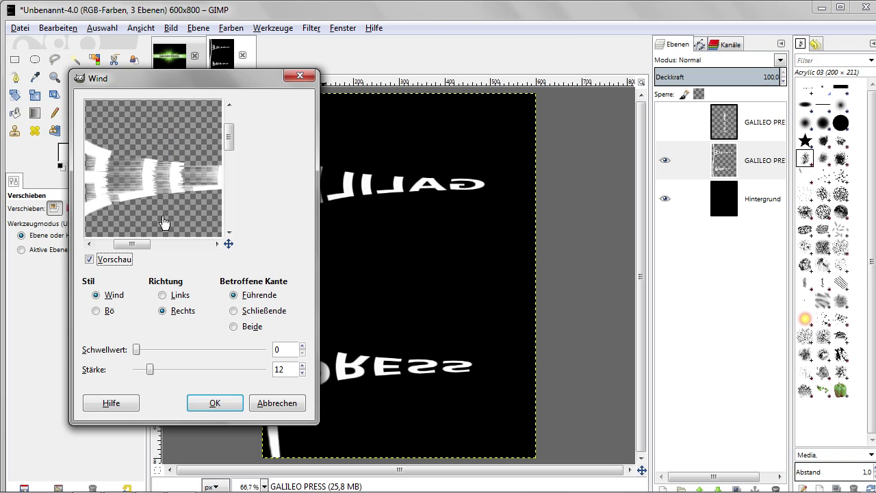
click(176, 299)
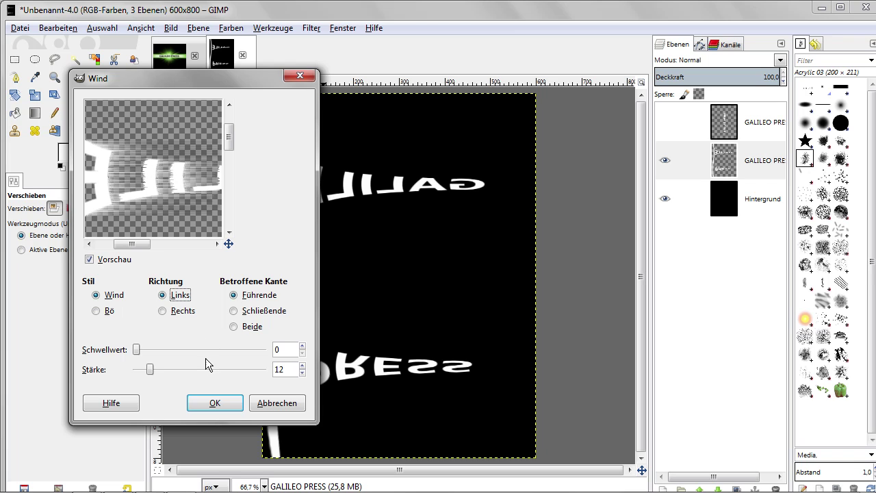
drag(150, 369, 152, 368)
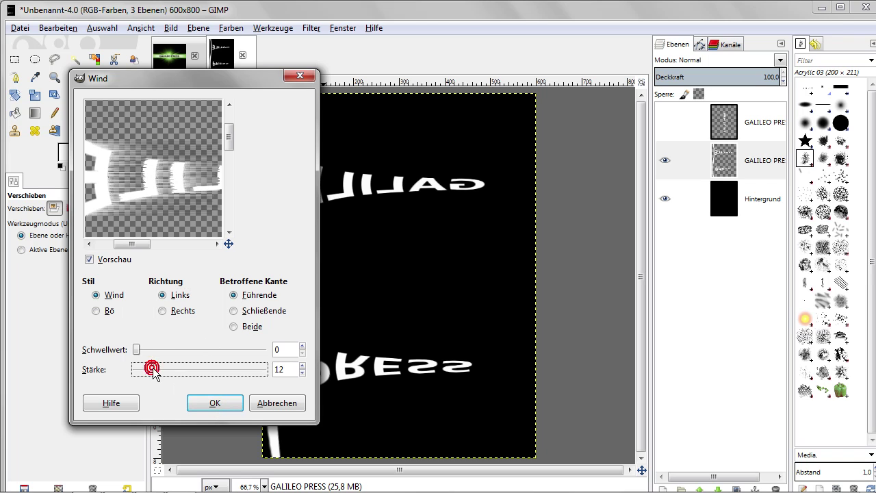
drag(130, 224, 158, 237)
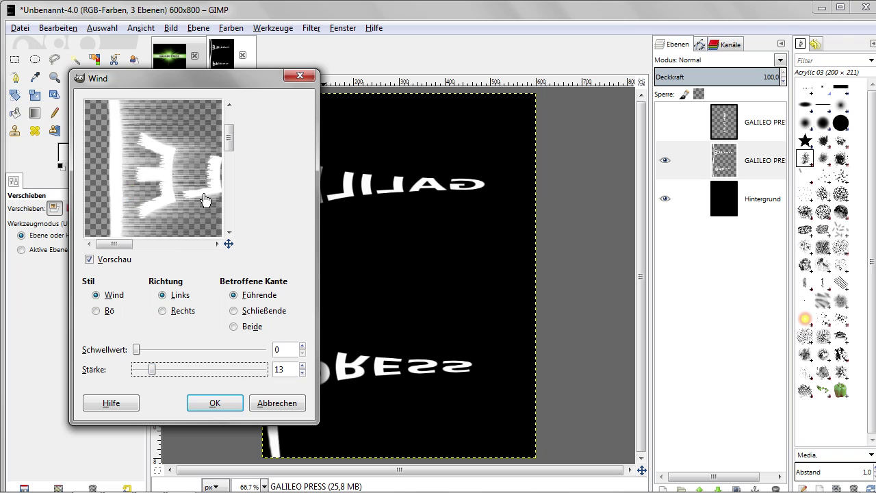
drag(139, 170, 108, 164)
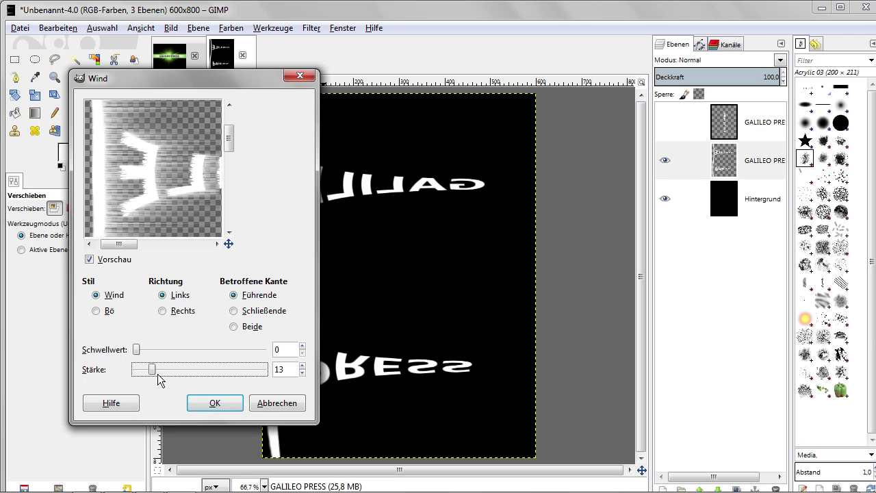
drag(154, 371, 155, 372)
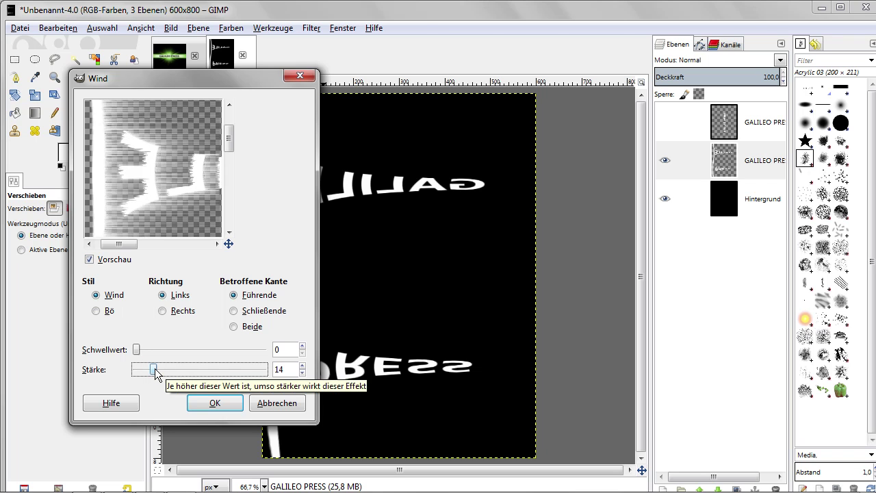
click(214, 404)
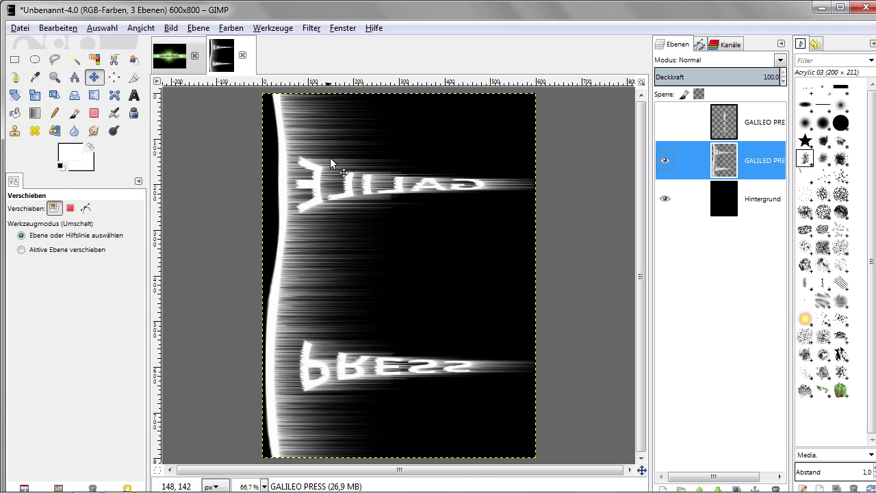
Step: Apply a second Wind pass blowing right (Rechts) at strength 14
click(312, 28)
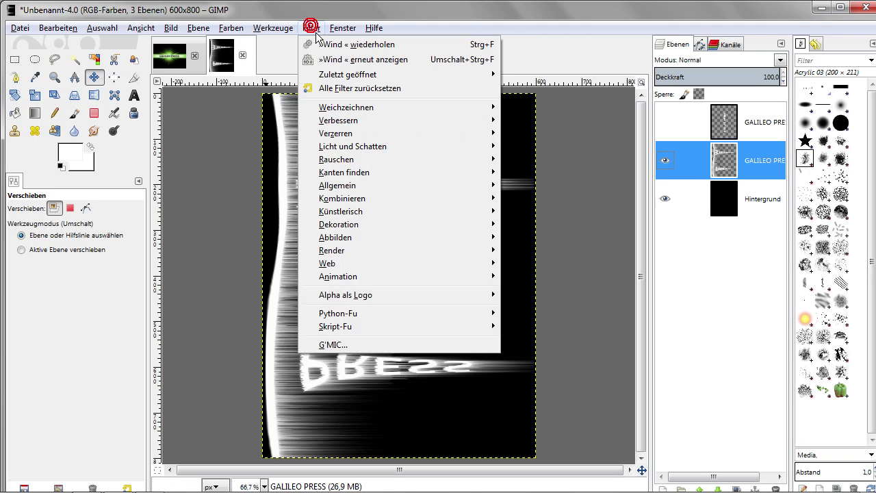
click(320, 60)
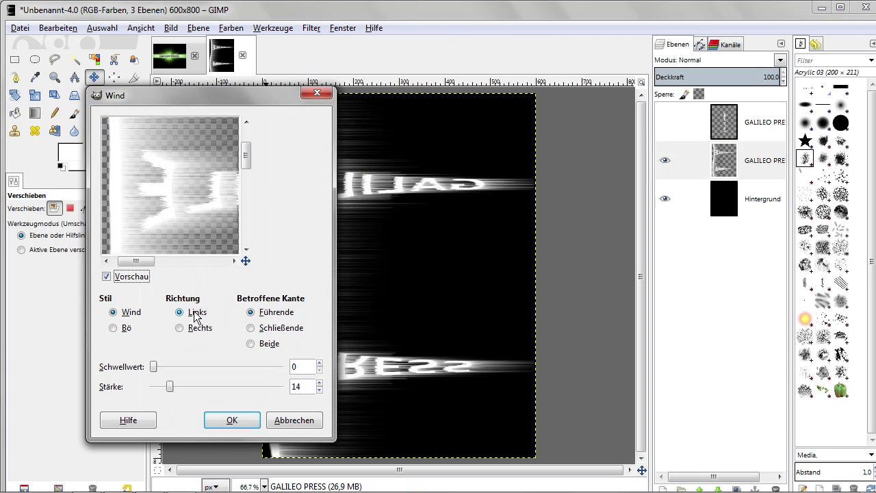
click(182, 328)
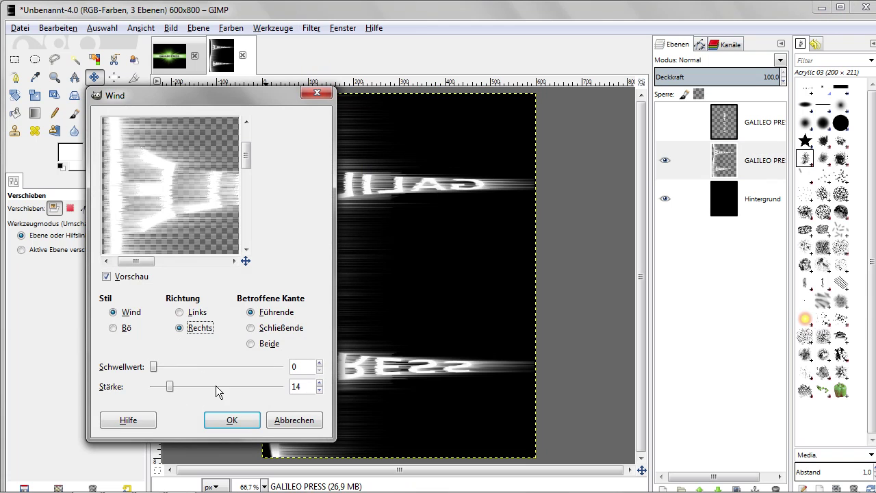
click(232, 423)
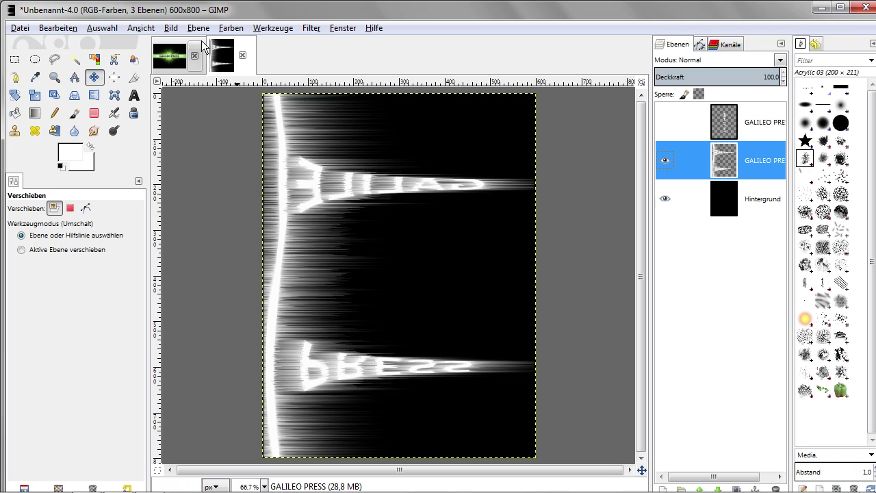
Step: Rotate the image 90° clockwise back to an 800×600 landscape
click(172, 28)
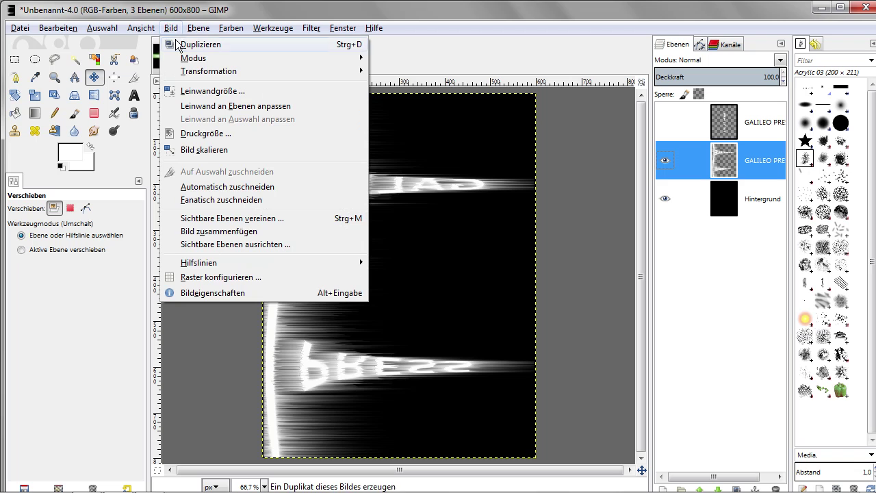
mouse_move(209, 71)
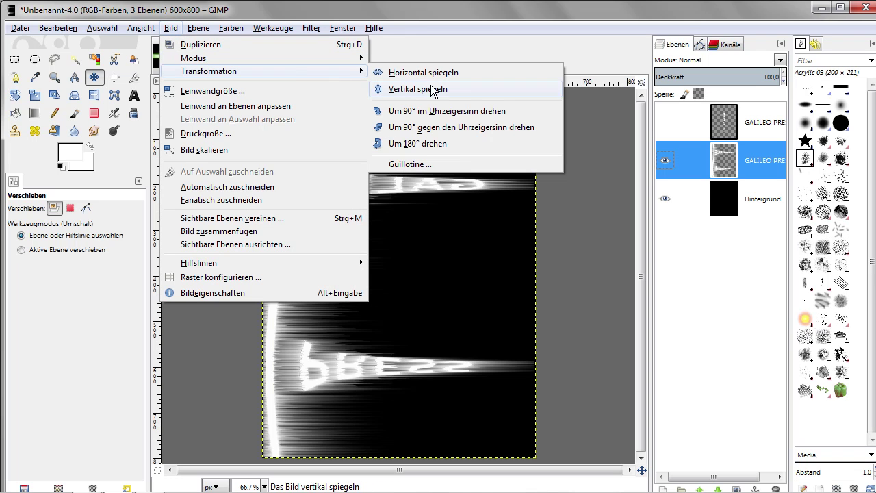
click(442, 111)
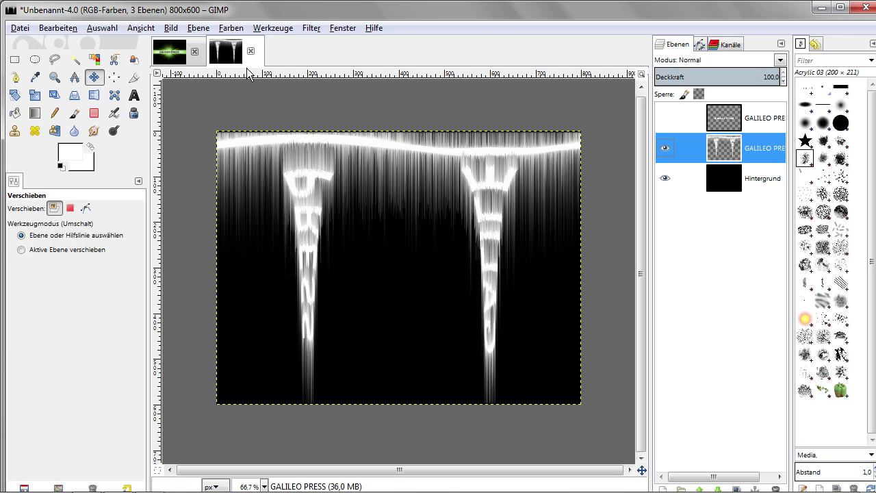
click(310, 30)
mouse_move(335, 134)
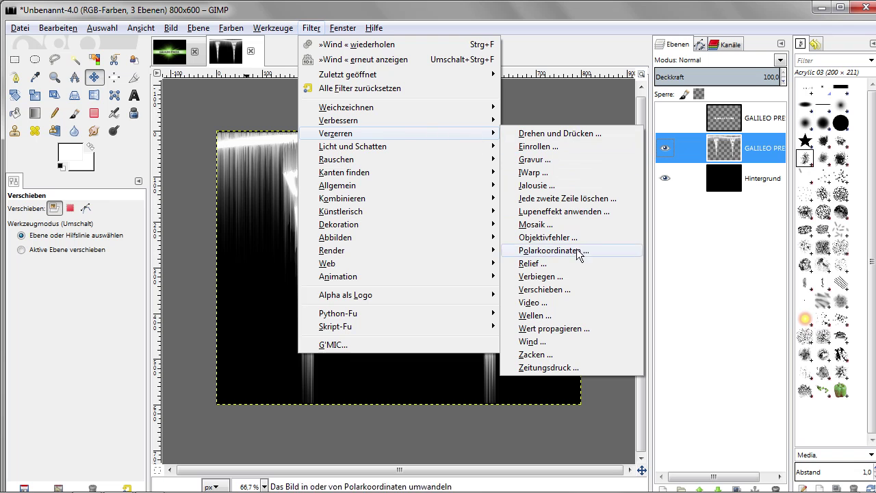
Step: Apply Polarkoordinaten with Nach Polar checked so the streaks burst radially around the text
click(554, 251)
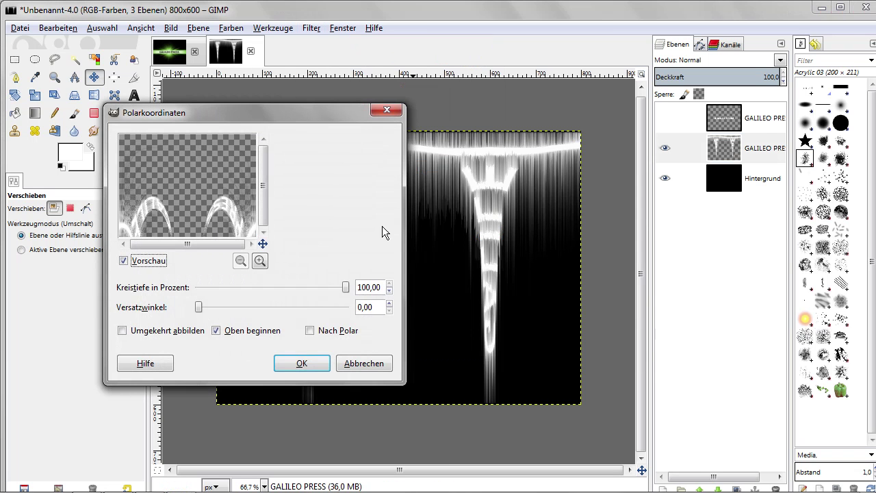
click(310, 331)
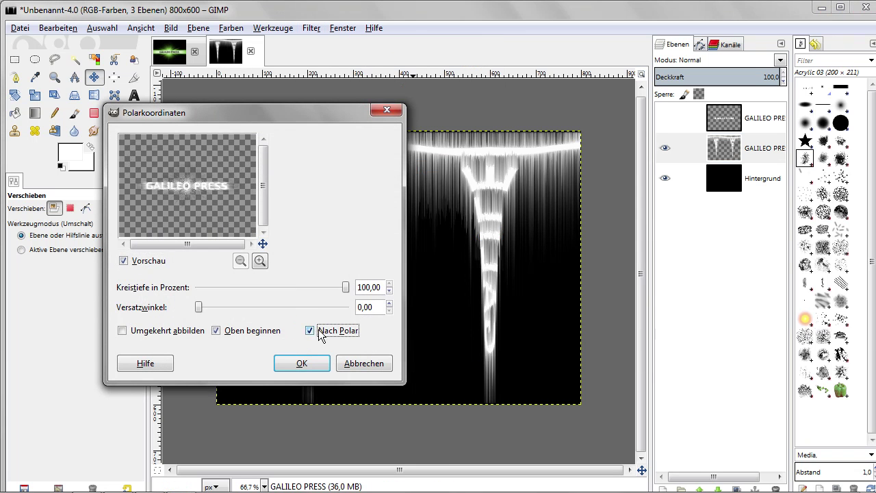
click(301, 363)
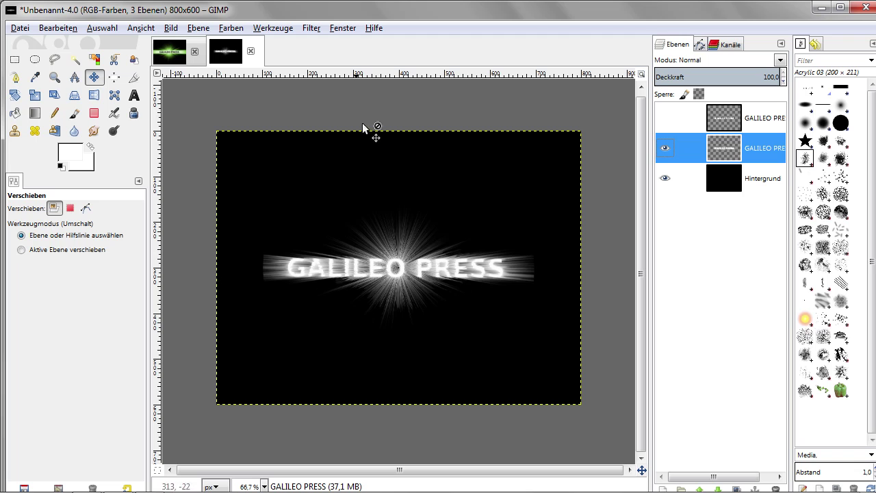
Step: Apply a Zoom motion blur of length 116 centred at 400, 300 to the ray layer
click(311, 28)
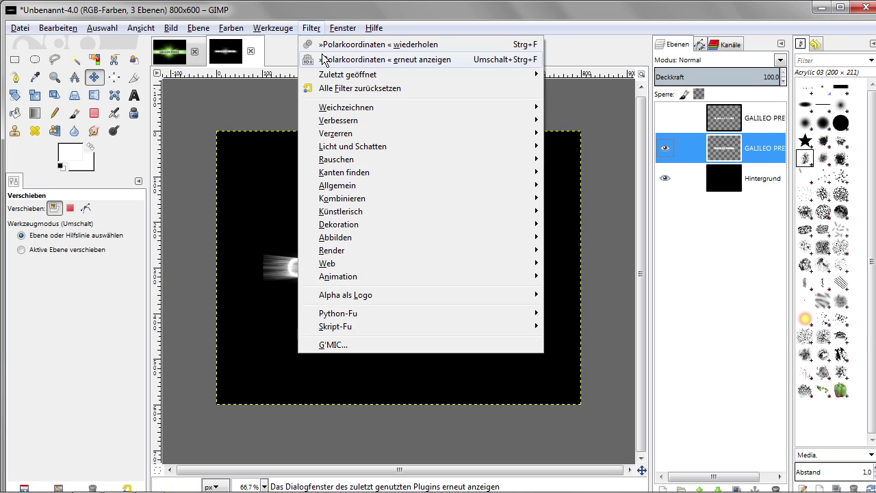
mouse_move(346, 107)
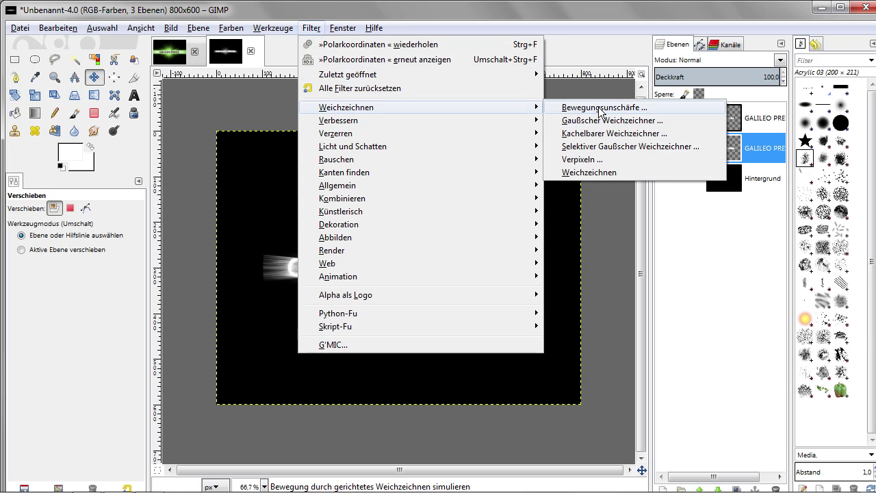
click(599, 108)
click(59, 276)
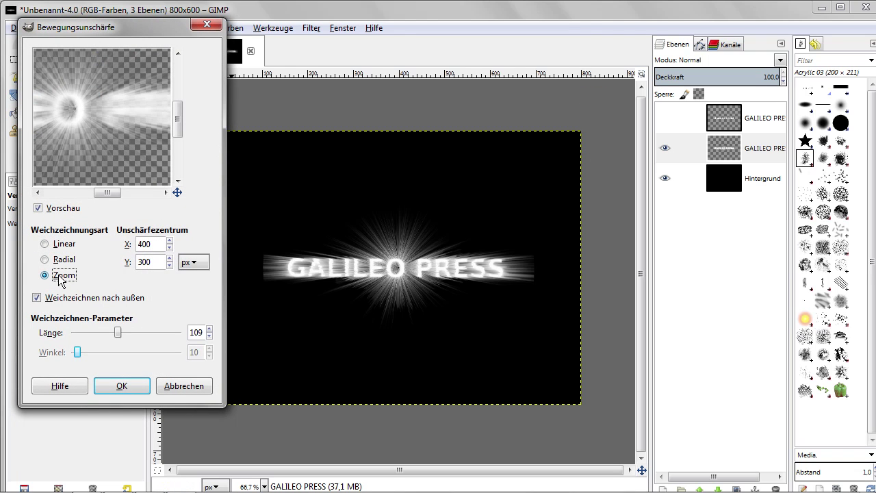
drag(119, 332, 124, 336)
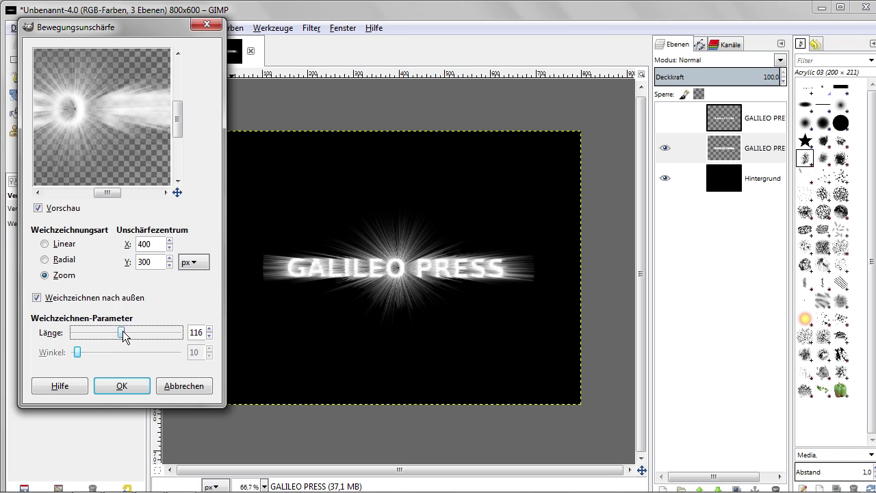
drag(84, 152, 201, 153)
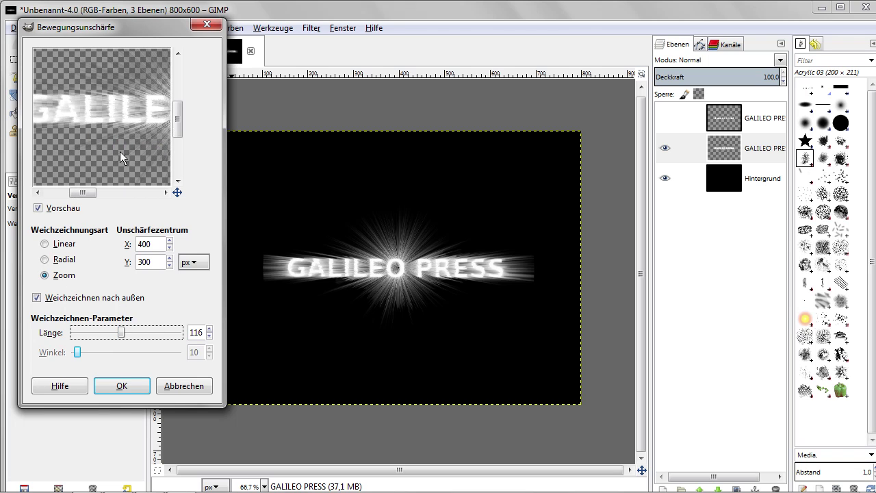
drag(96, 152, 79, 141)
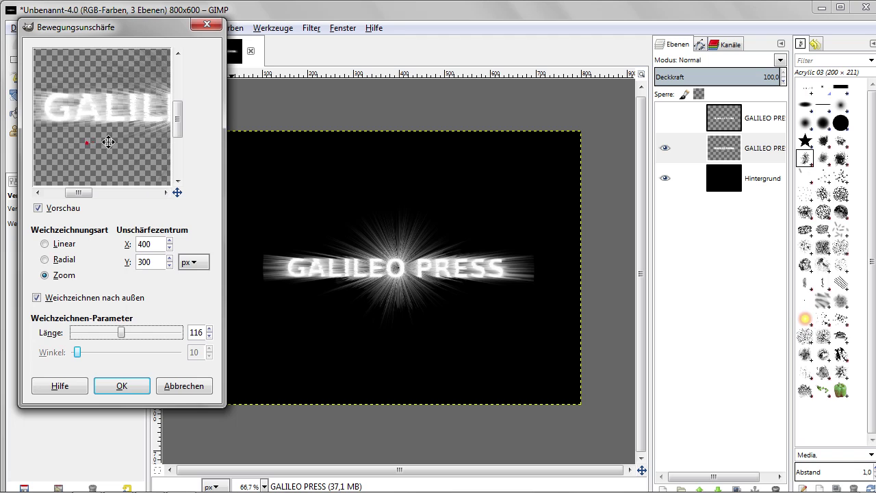
click(121, 385)
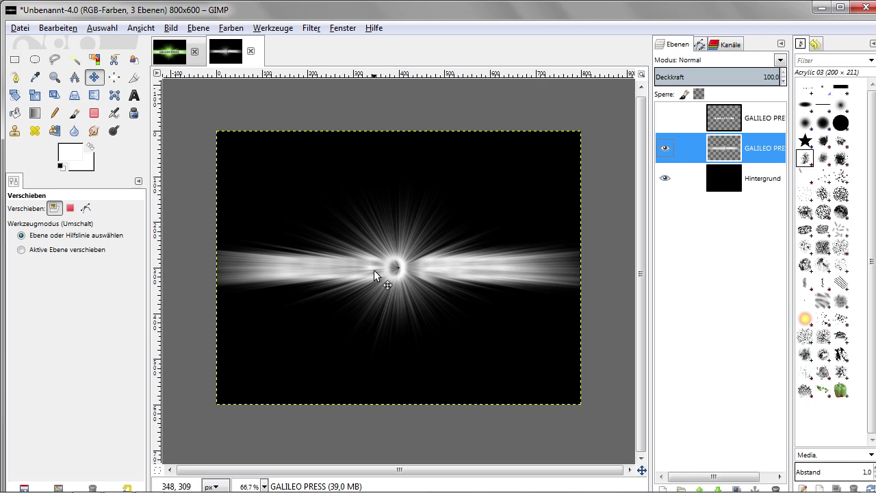
Step: Merge the blurred middle ray layer down into the black background with Nach unten vereinen
mouse_move(723, 146)
mouse_down()
mouse_move(728, 176)
mouse_move(728, 152)
mouse_up()
click(729, 178)
click(722, 179)
drag(723, 178, 727, 155)
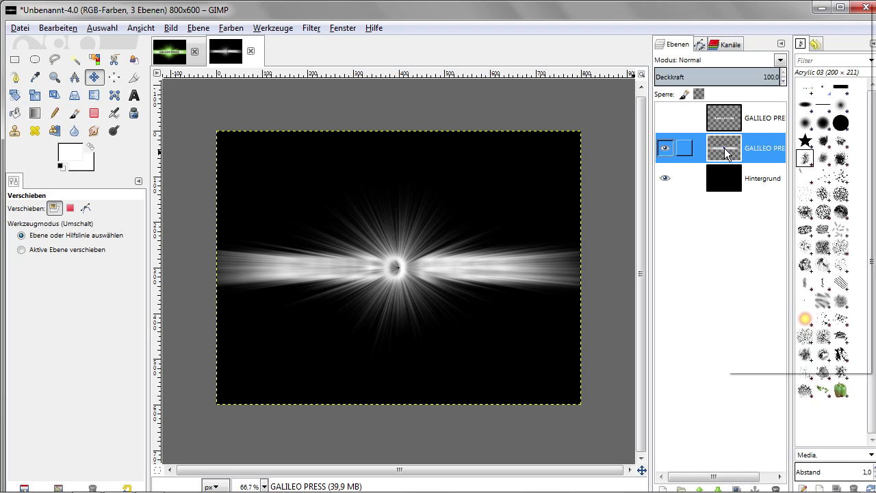
right_click(724, 149)
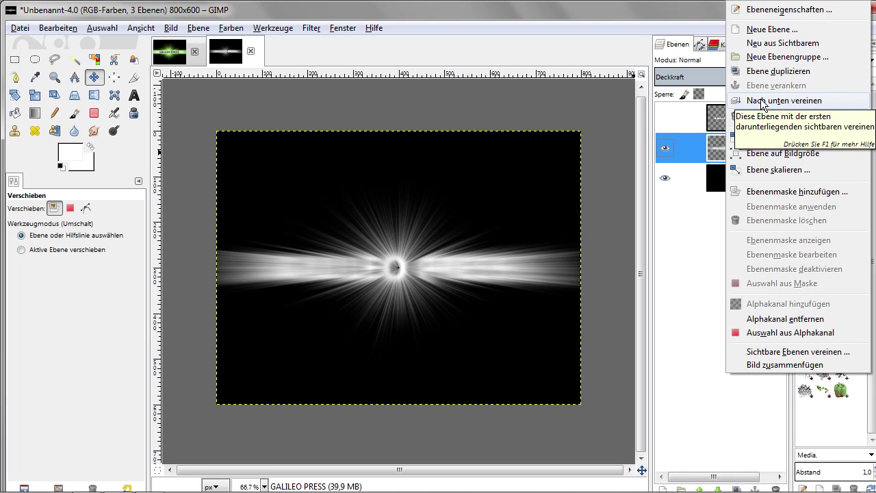
click(761, 102)
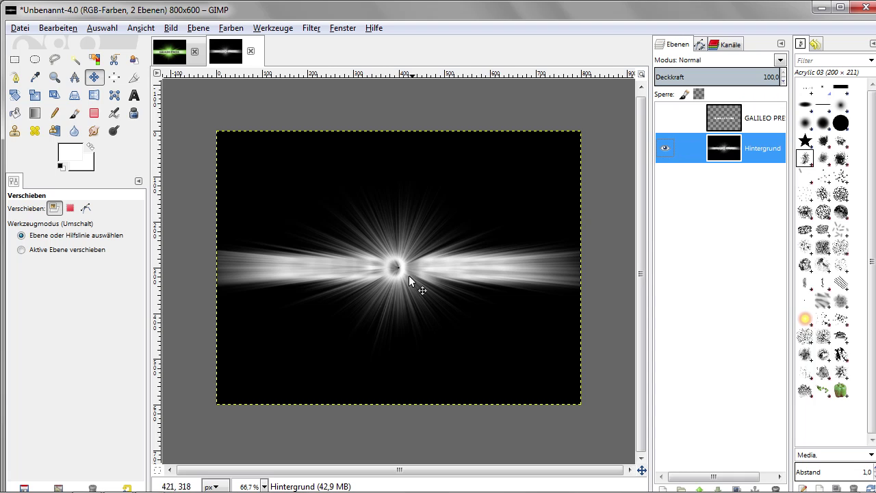
Step: Colourize the merged rays to a green hue, then turn on the GALILEO PRESS text layer's visibility
click(235, 30)
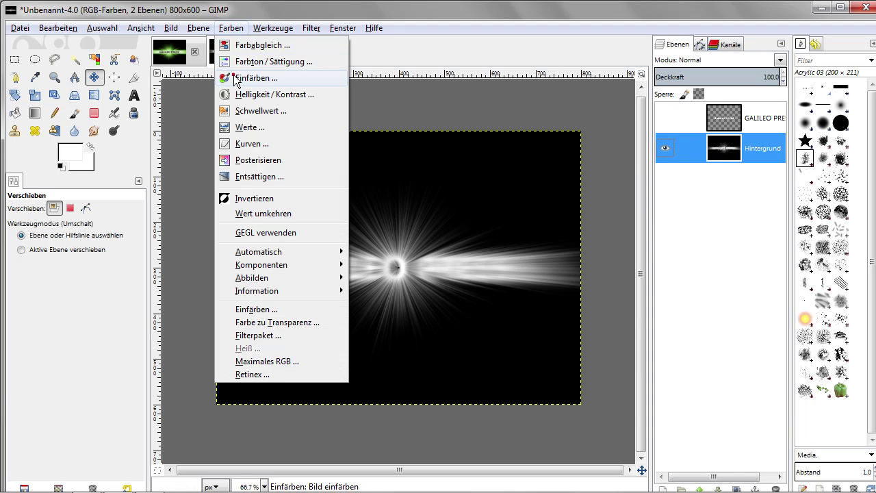
click(233, 74)
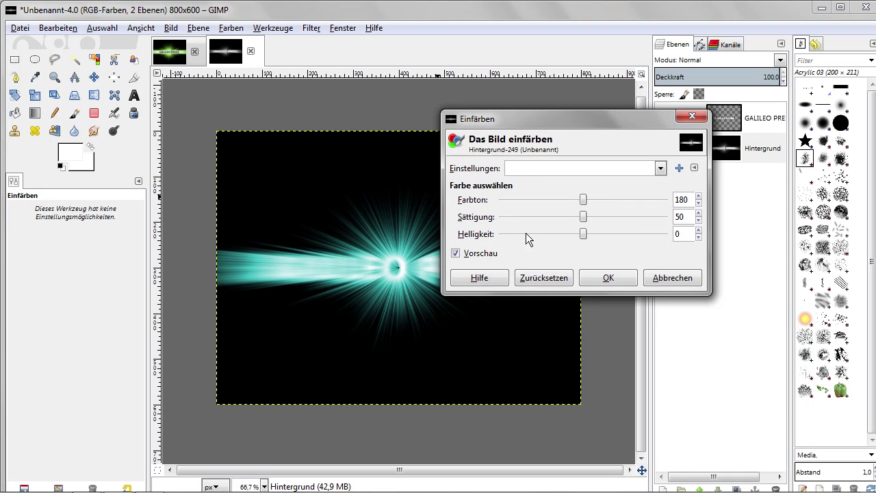
drag(582, 198, 569, 198)
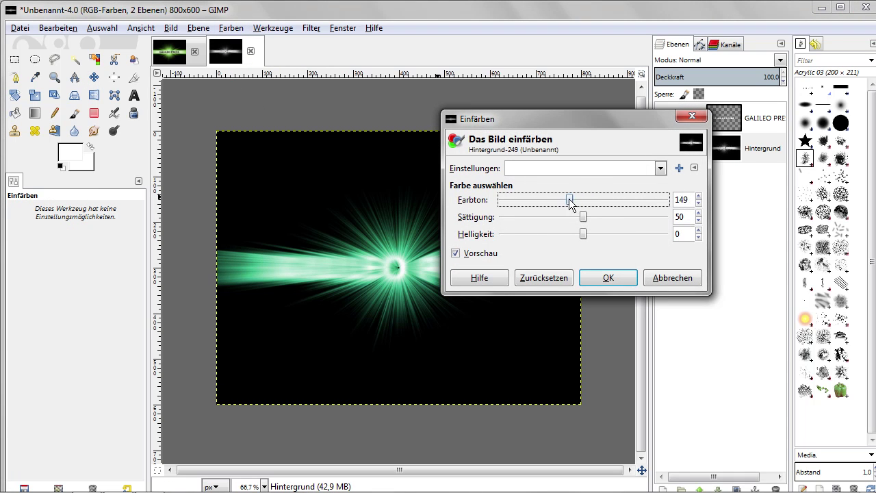
mouse_move(550, 198)
mouse_down()
mouse_move(609, 199)
mouse_move(542, 199)
mouse_up()
click(605, 275)
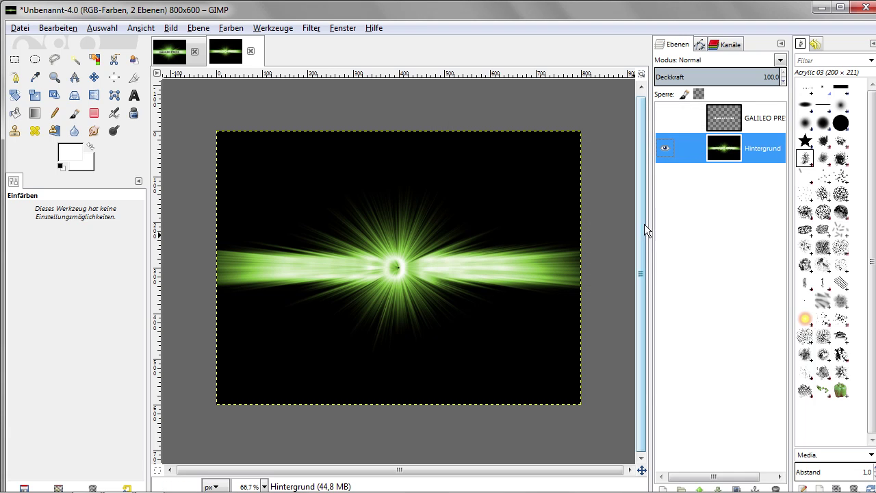
click(724, 121)
click(665, 118)
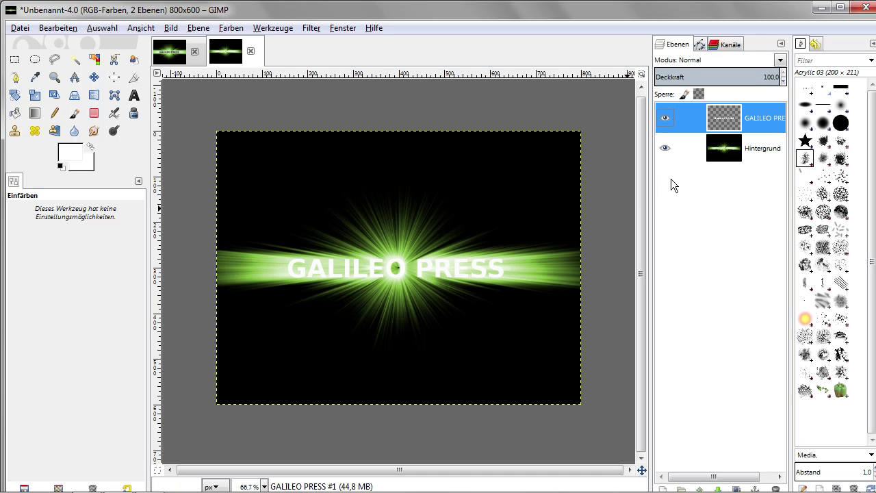
Step: Lock the text layer's alpha, set the foreground to black 000000, and fill the lettering with it
click(701, 92)
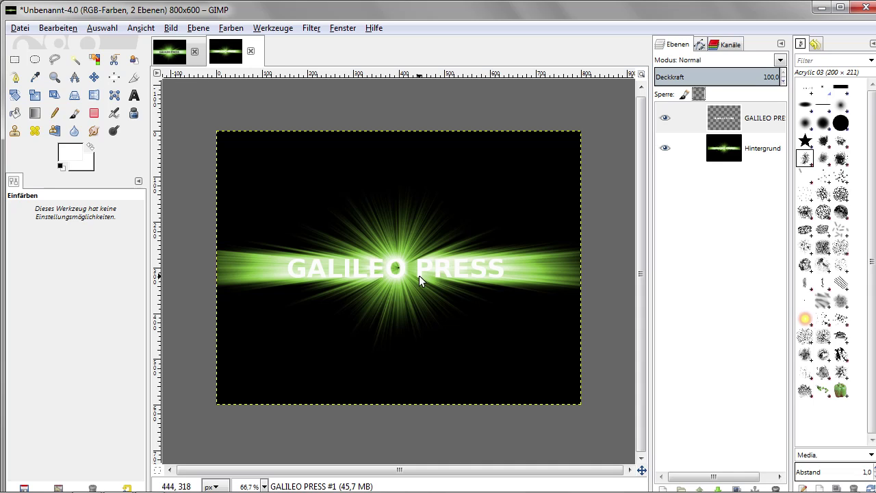
click(71, 156)
drag(329, 198, 274, 280)
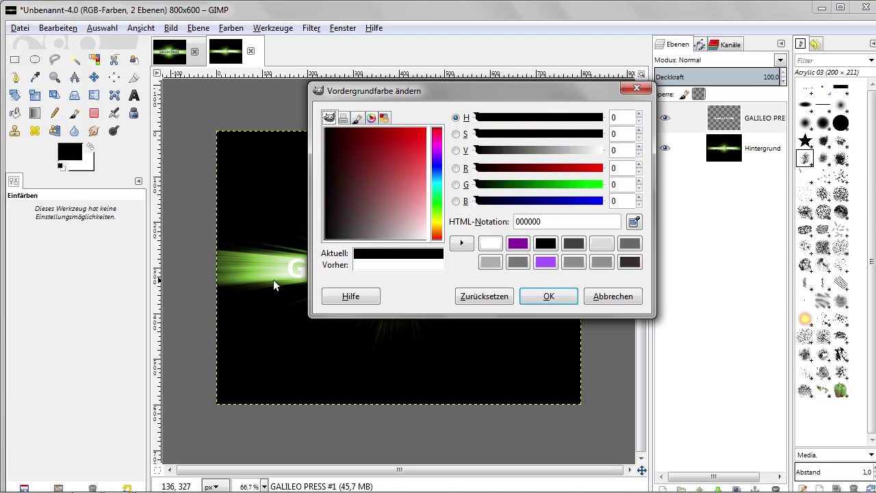
click(543, 296)
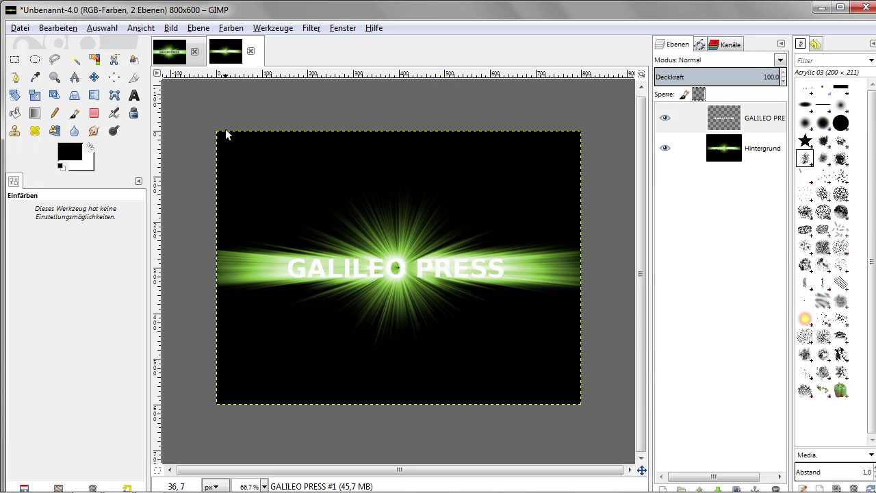
click(56, 28)
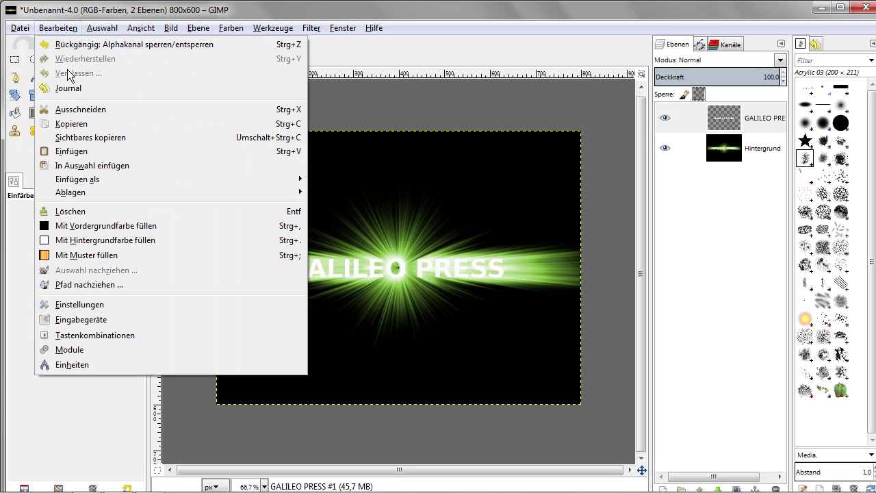
click(82, 224)
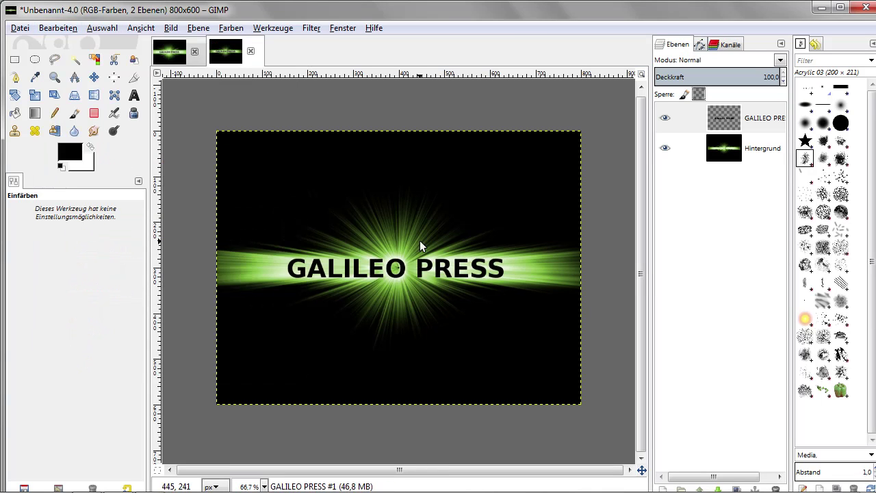